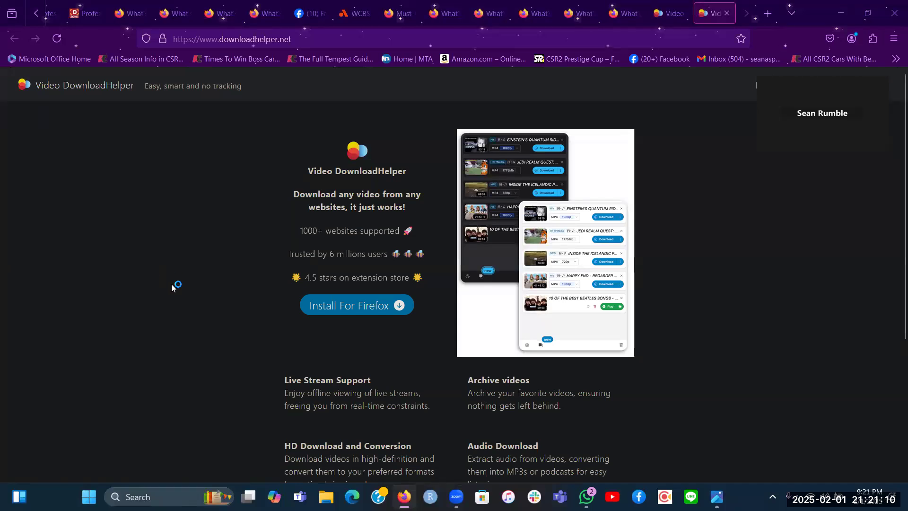
# Open the Video DownloadHelper version 9.1 welcome page and highlight the paragraph about the new "Download History" feature.
pyautogui.click(676, 6)
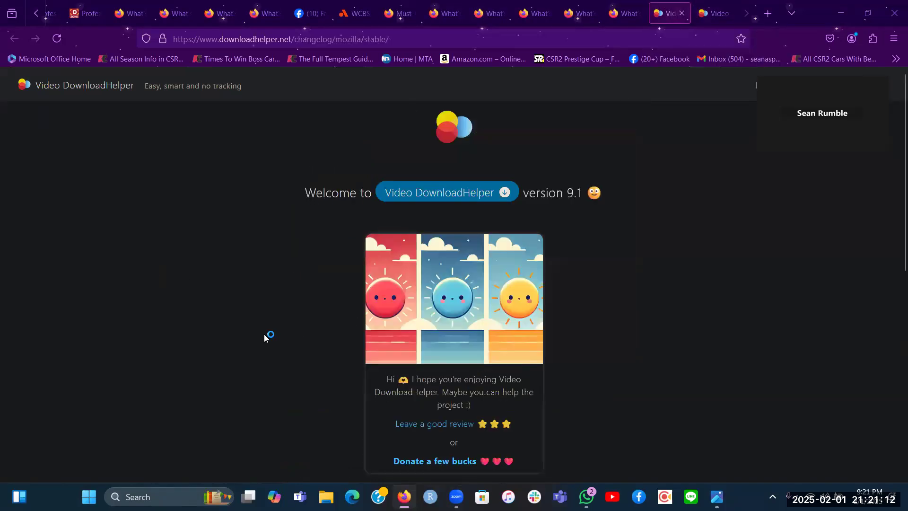
pyautogui.scroll(-3, 208, 277)
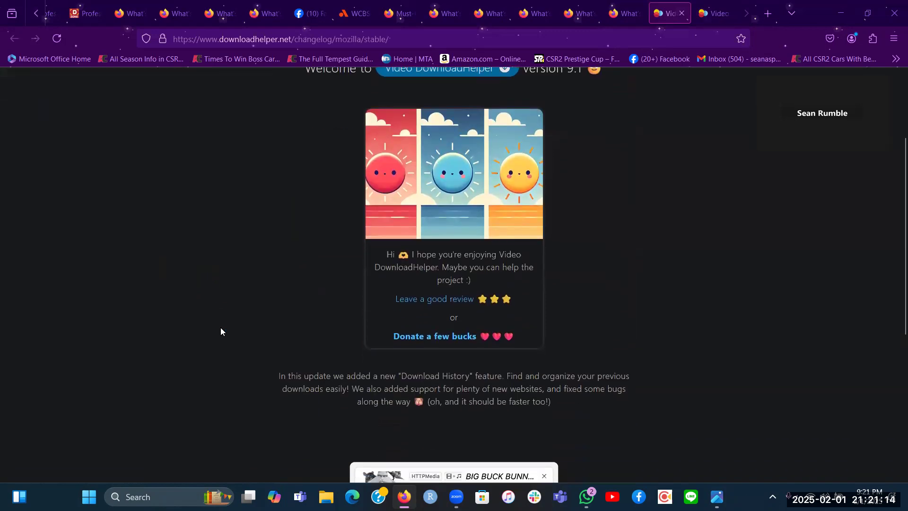
pyautogui.moveTo(278, 376); pyautogui.dragTo(561, 408)
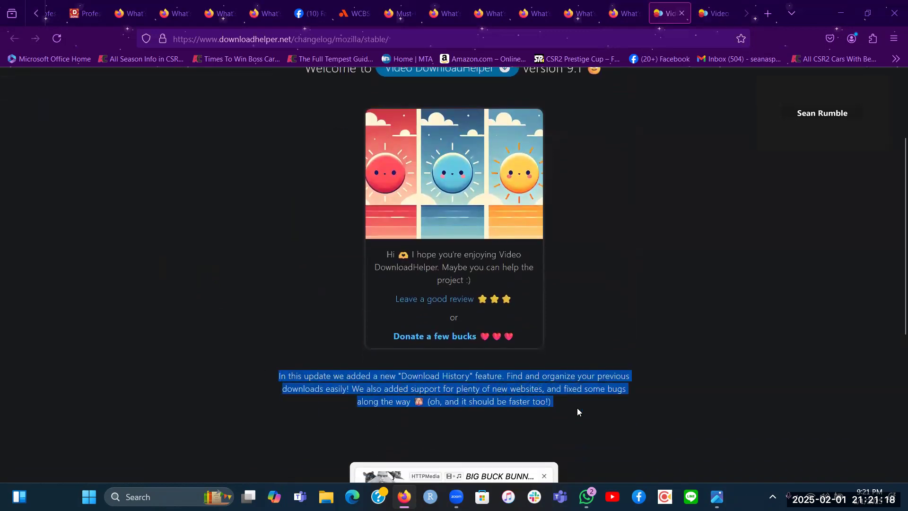
pyautogui.moveTo(278, 376); pyautogui.dragTo(559, 402)
pyautogui.click(617, 407)
# Examine the example download panel on the changelog page, focusing on the new history icon.
pyautogui.scroll(-3, 619, 399)
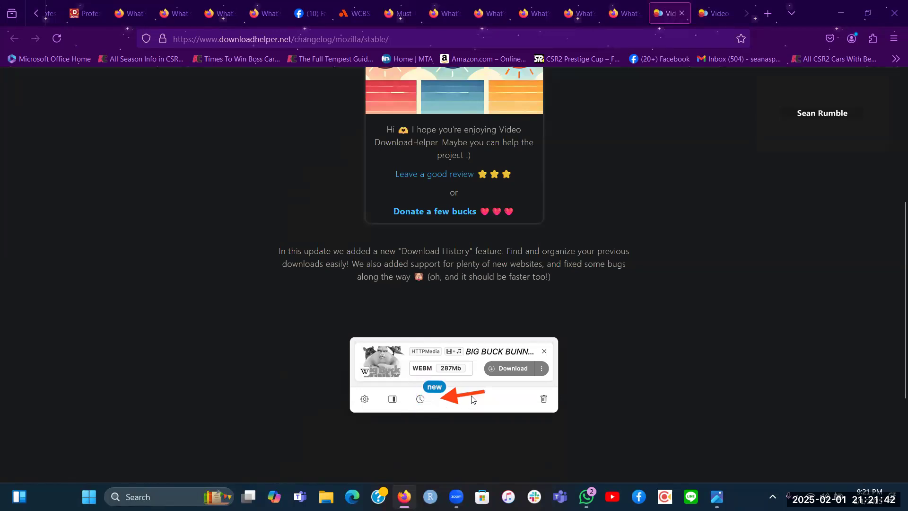
pyautogui.scroll(-2, 528, 372)
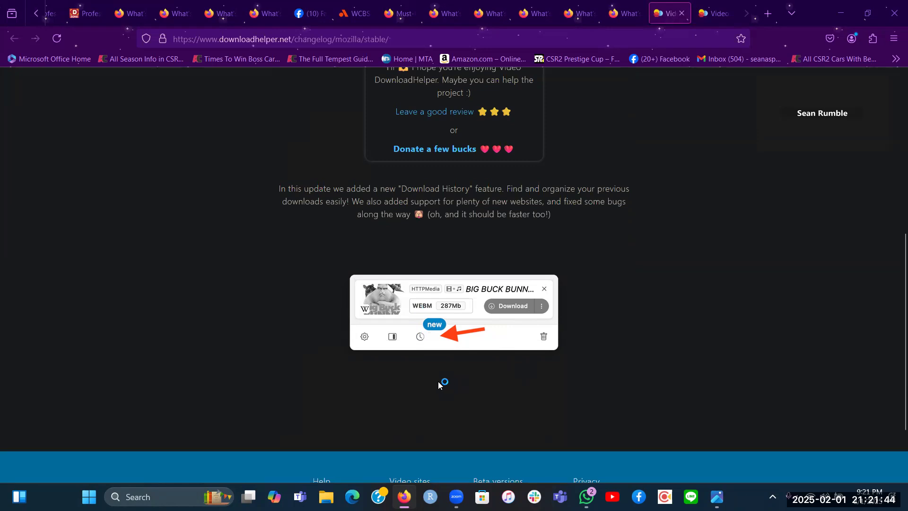
pyautogui.scroll(2, 431, 380)
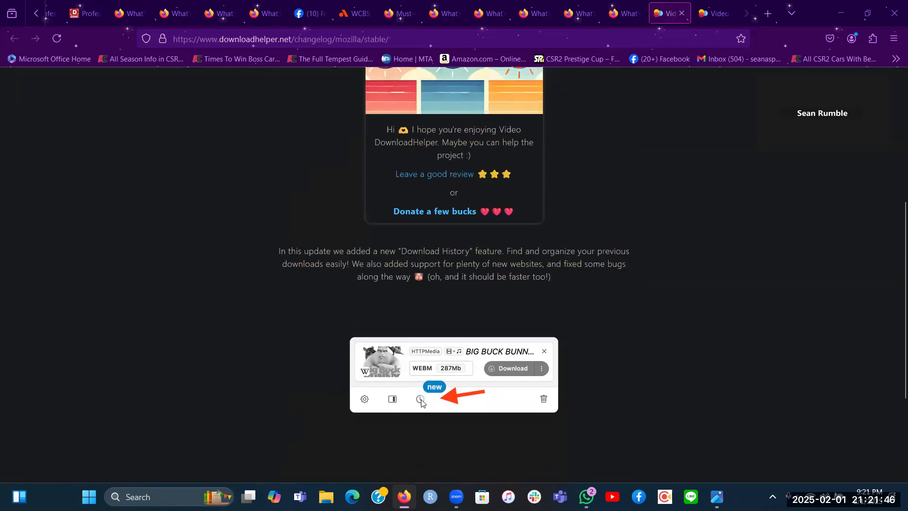
pyautogui.scroll(2, 652, 415)
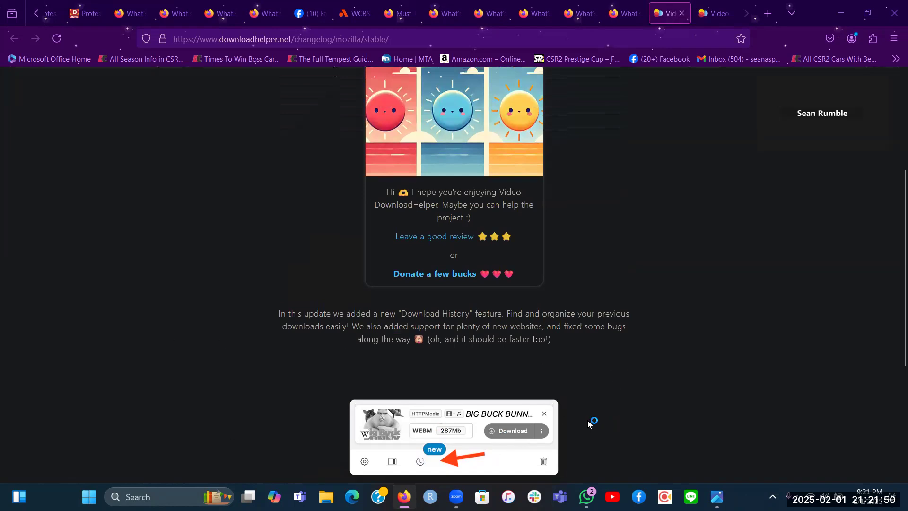
pyautogui.scroll(-1, 567, 418)
pyautogui.scroll(1, 568, 418)
# Return to the Video DownloadHelper home page and look over its introduction and feature sections.
pyautogui.click(713, 7)
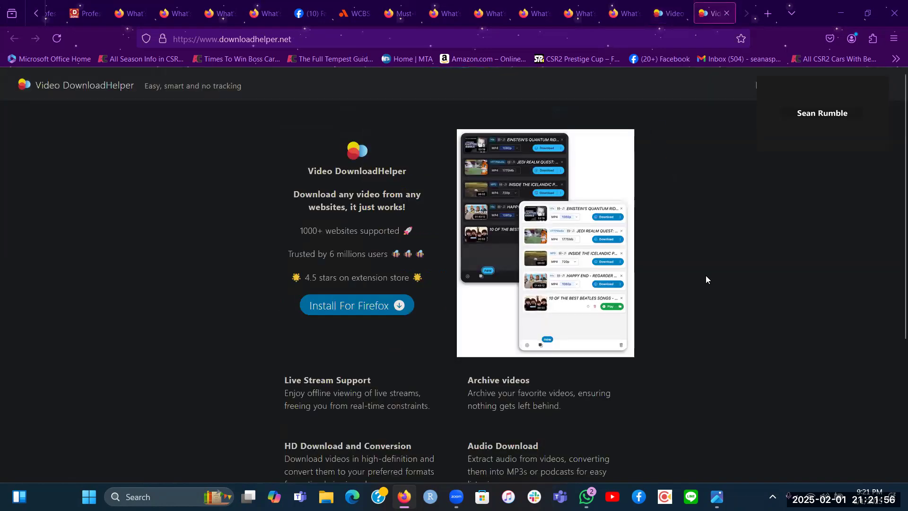
pyautogui.scroll(-3, 706, 276)
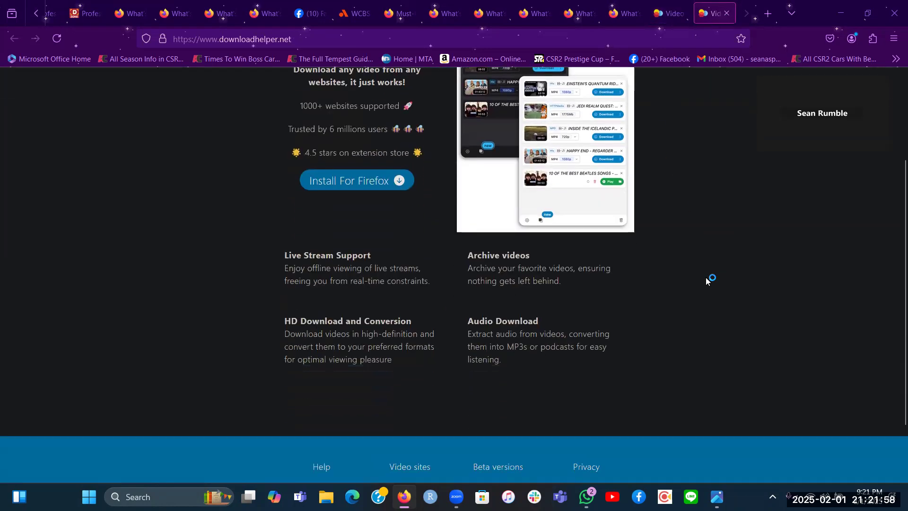
pyautogui.scroll(2, 706, 277)
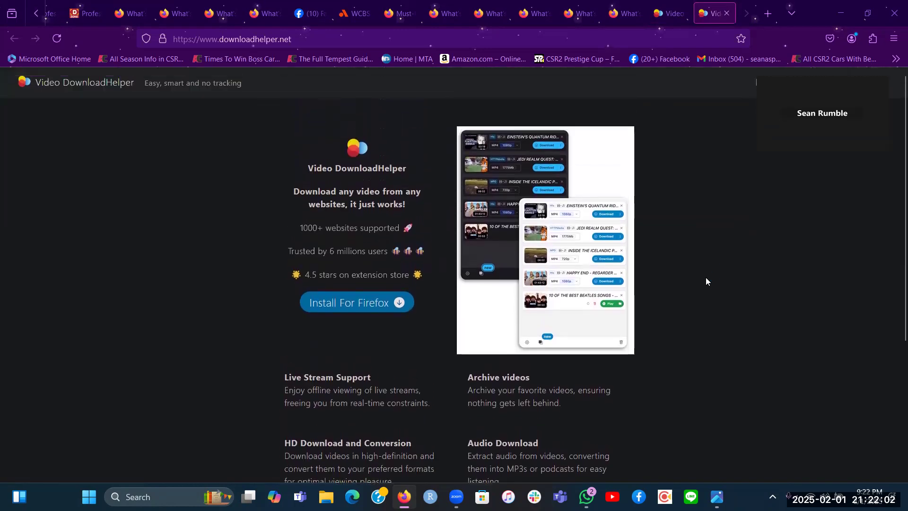
pyautogui.scroll(2, 706, 277)
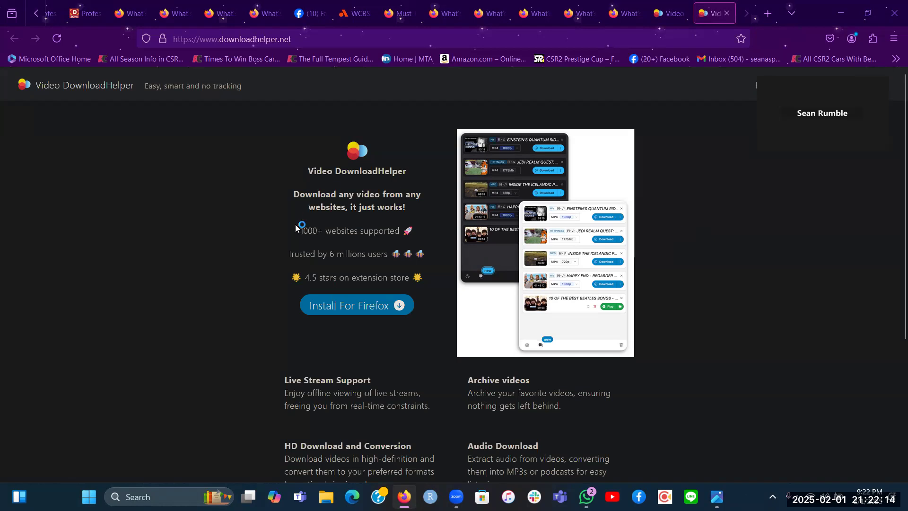
# Highlight the Live Stream Support section and its description on the home page, clearing the selection after reading.
pyautogui.scroll(-2, 251, 280)
pyautogui.moveTo(284, 316); pyautogui.dragTo(433, 349)
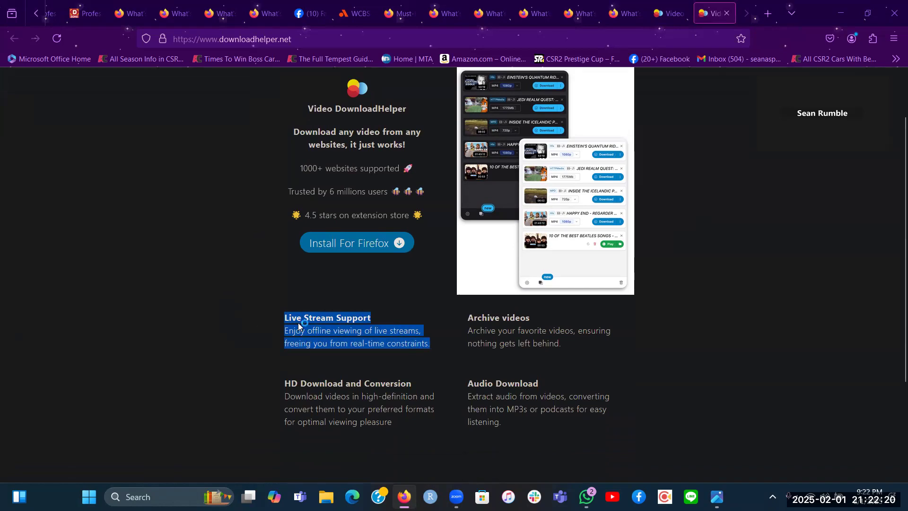
pyautogui.click(350, 317)
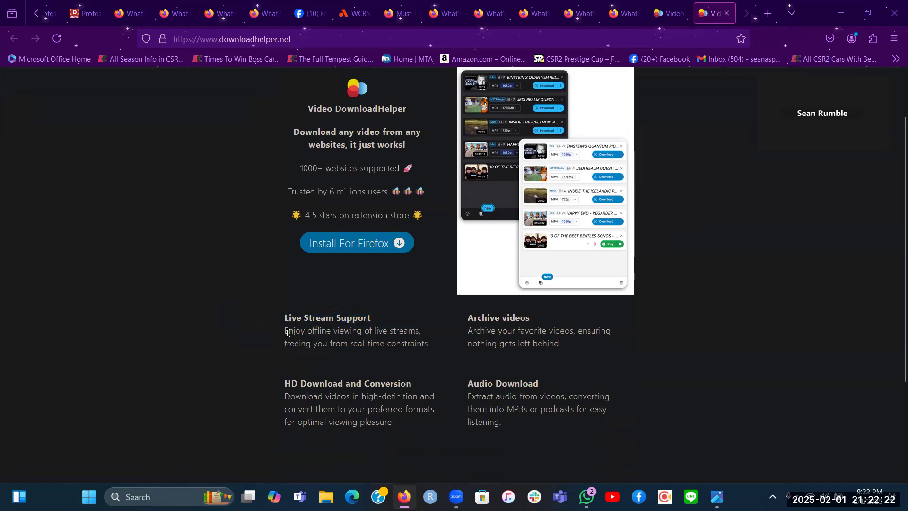
pyautogui.moveTo(287, 333); pyautogui.dragTo(431, 347)
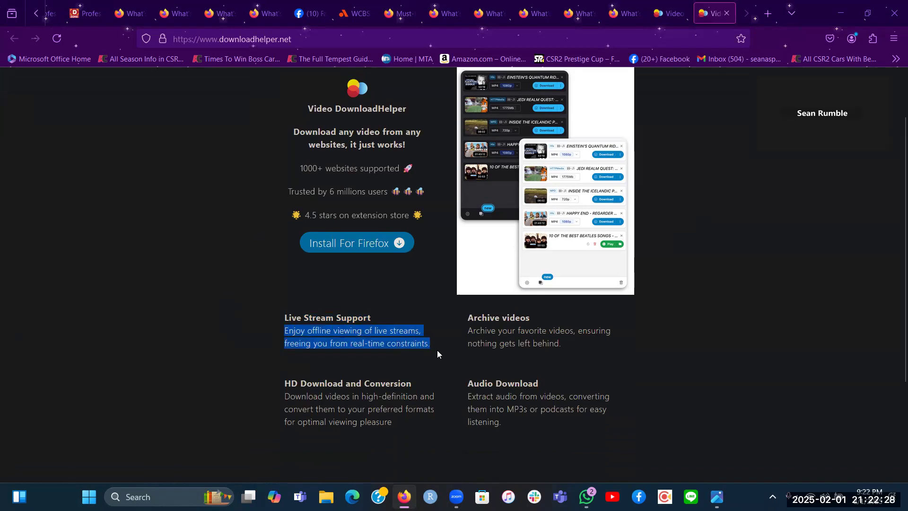
pyautogui.click(423, 360)
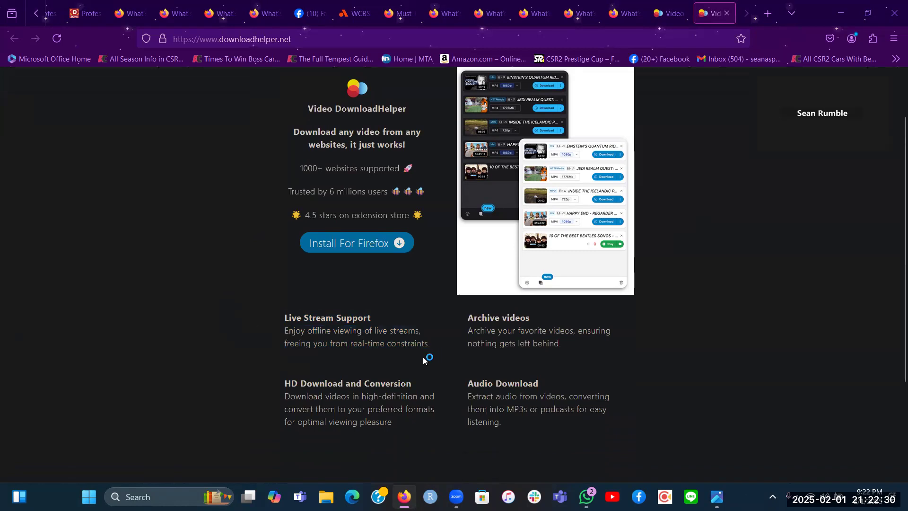
# Highlight the "Archive videos" heading and its description in turn, clearing each selection after reading.
pyautogui.moveTo(470, 320); pyautogui.dragTo(571, 317)
pyautogui.click(577, 359)
pyautogui.moveTo(470, 330); pyautogui.dragTo(575, 349)
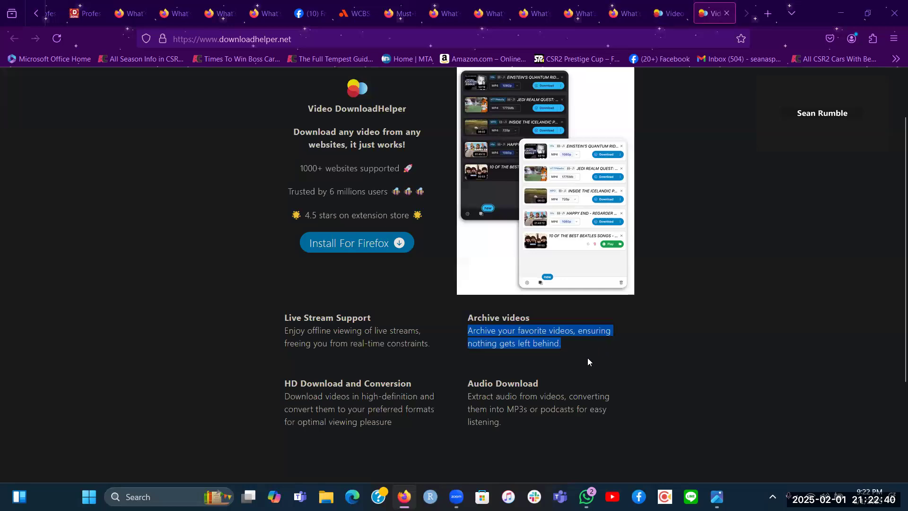
pyautogui.click(588, 357)
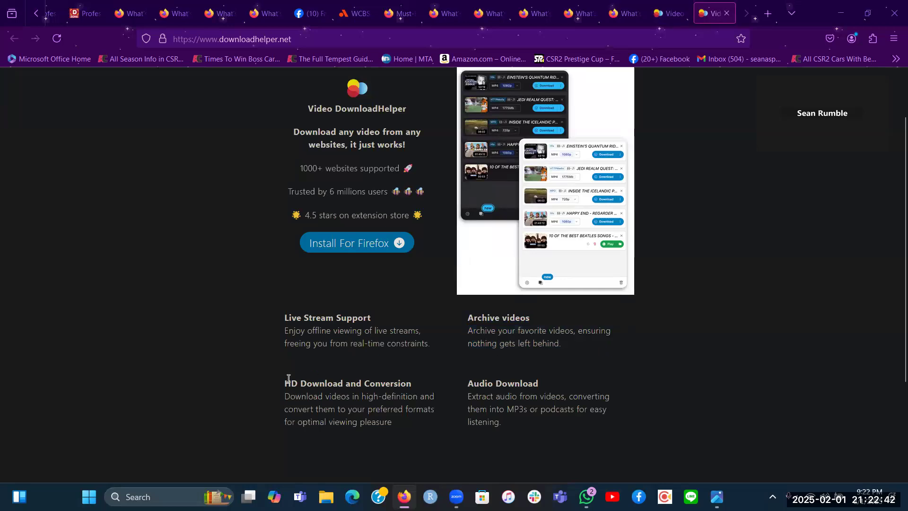
# Highlight the "HD Download and Conversion" heading and its description in turn, clearing each selection after reading.
pyautogui.moveTo(285, 381); pyautogui.dragTo(426, 388)
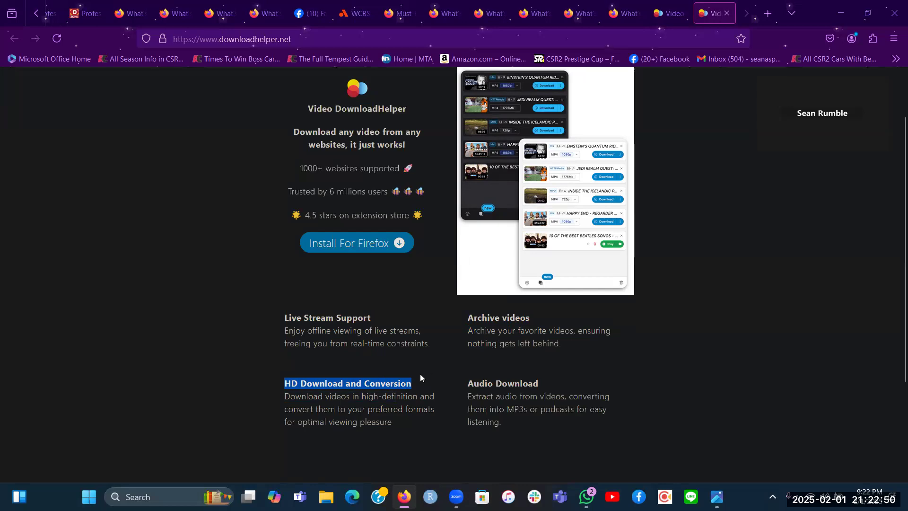
pyautogui.click(305, 396)
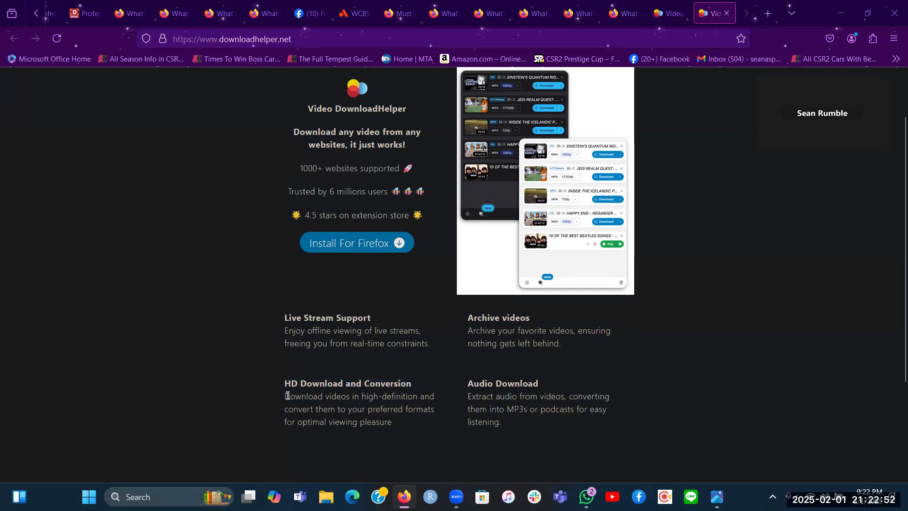
pyautogui.moveTo(284, 396); pyautogui.dragTo(421, 426)
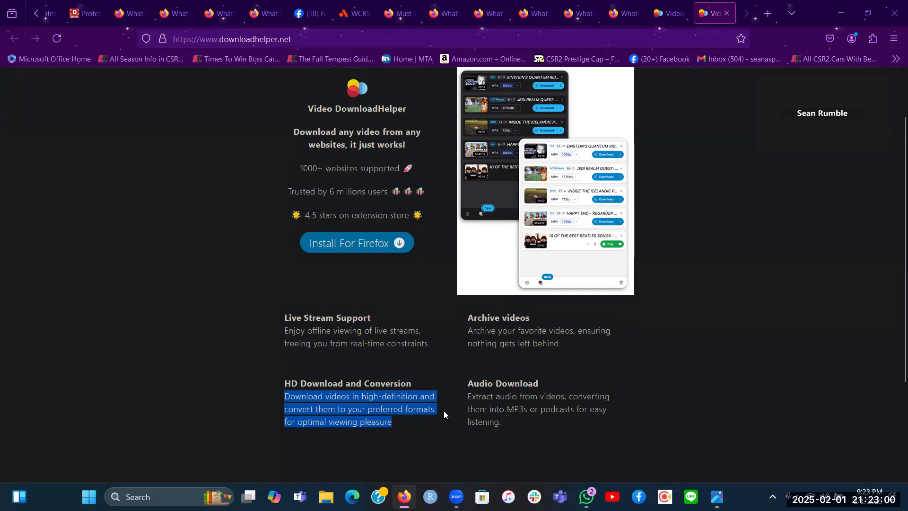
pyautogui.click(462, 394)
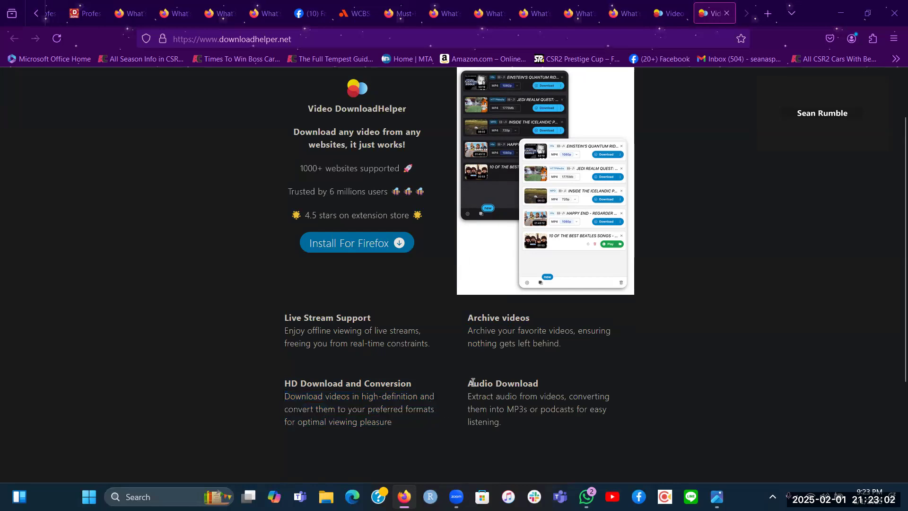
# Highlight the Audio Download heading together with its description, and clear the selection after reading.
pyautogui.moveTo(473, 384); pyautogui.dragTo(580, 424)
pyautogui.click(474, 383)
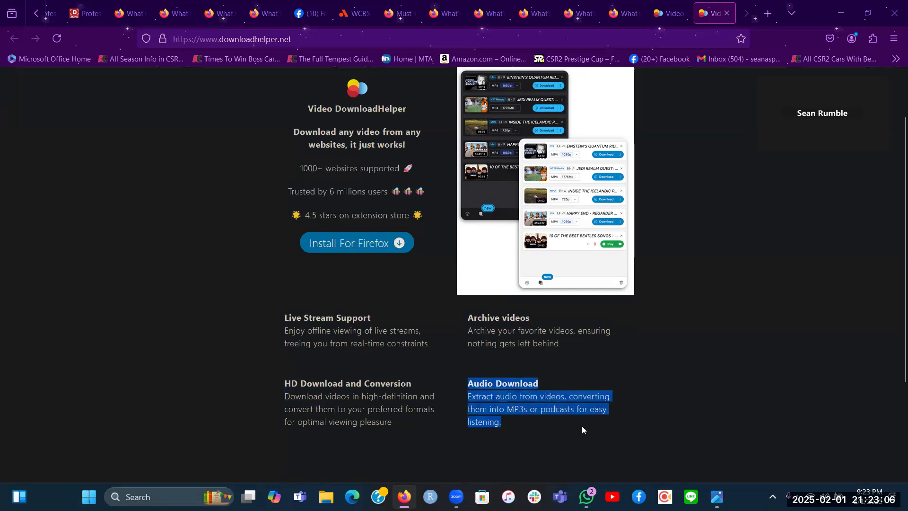
pyautogui.click(459, 377)
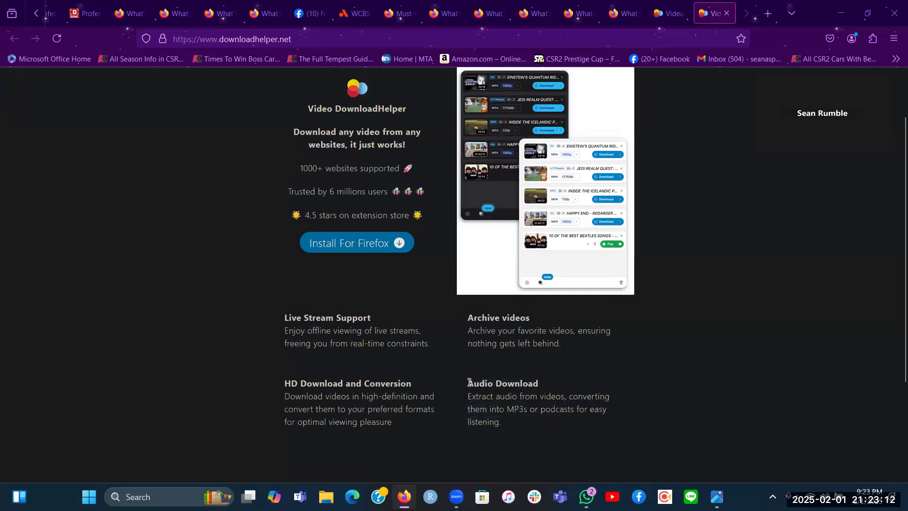
pyautogui.moveTo(462, 378); pyautogui.dragTo(568, 428)
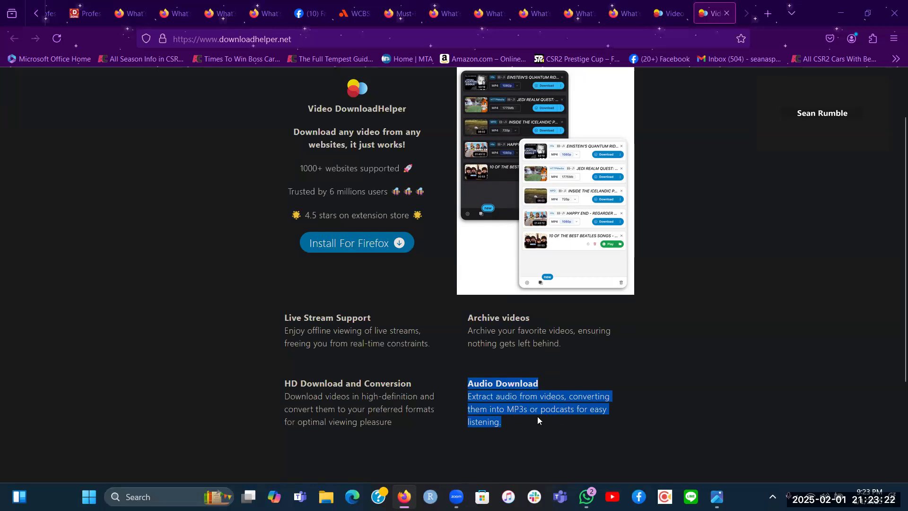
pyautogui.click(586, 423)
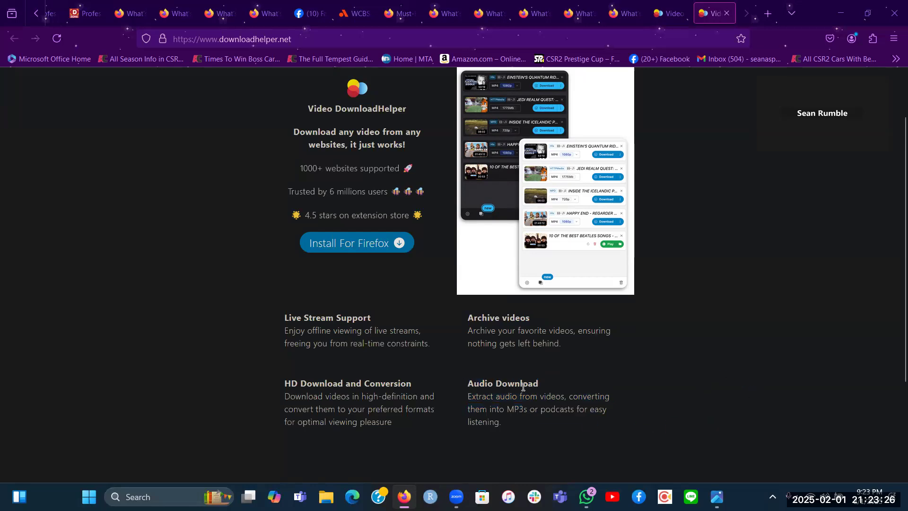
# Draw a green circle around Install For Firefox with an arrow pointing to it, and clear the annotations.
pyautogui.scroll(1, 793, 409)
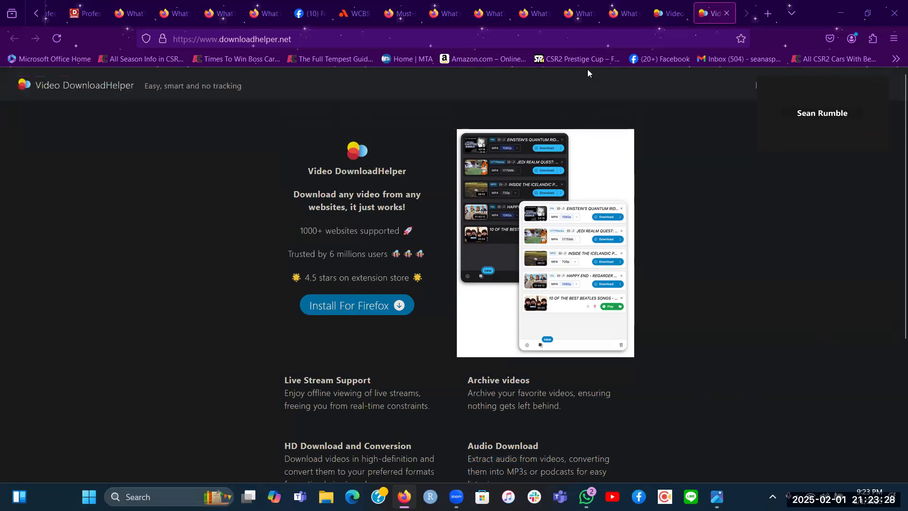
pyautogui.hotkey('ctrl', 'shift', 'p')
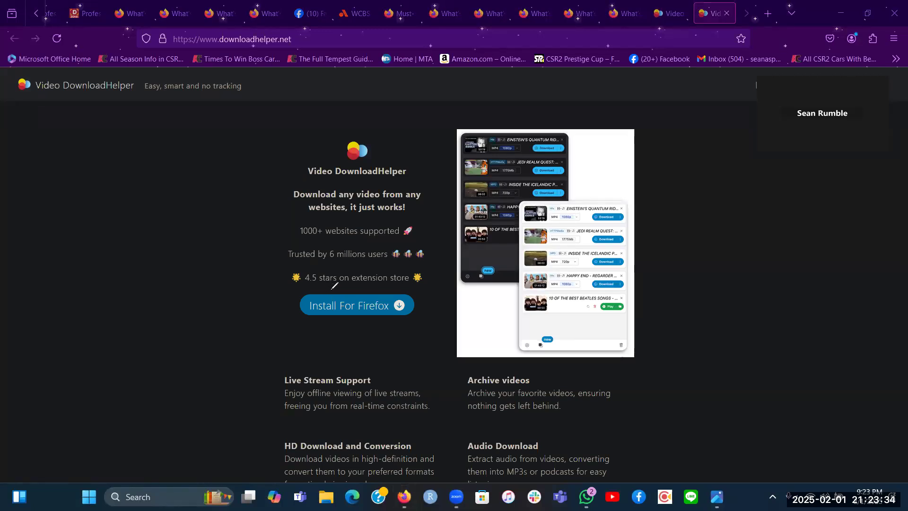
pyautogui.moveTo(330, 290)
pyautogui.mouseDown()
pyautogui.moveTo(251, 294)
pyautogui.moveTo(242, 316)
pyautogui.moveTo(263, 345)
pyautogui.moveTo(396, 346)
pyautogui.moveTo(450, 274)
pyautogui.moveTo(278, 274)
pyautogui.mouseUp()
pyautogui.moveTo(41, 312)
pyautogui.mouseDown()
pyautogui.moveTo(230, 310)
pyautogui.moveTo(183, 325)
pyautogui.mouseUp()
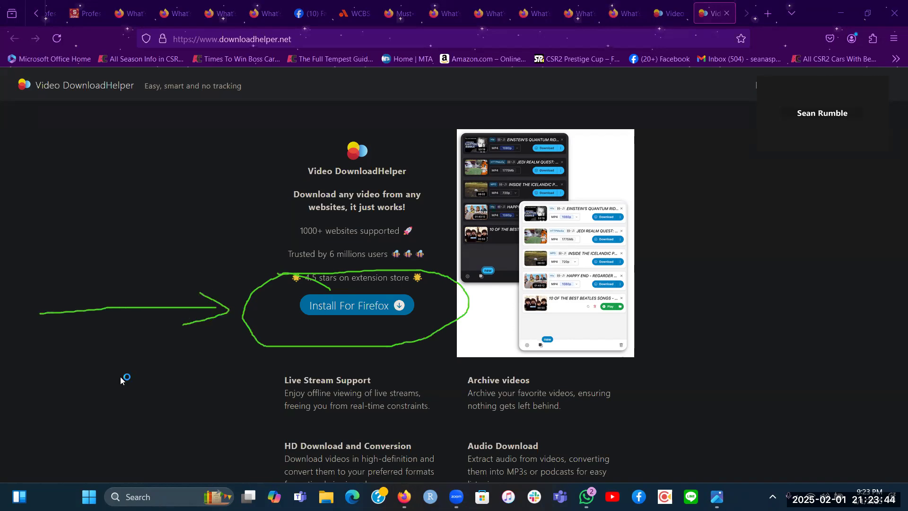
pyautogui.press('Escape')
# Open the Firefox Add-ons page for Video DownloadHelper and examine its details, ending at the Permissions section.
pyautogui.click(353, 310)
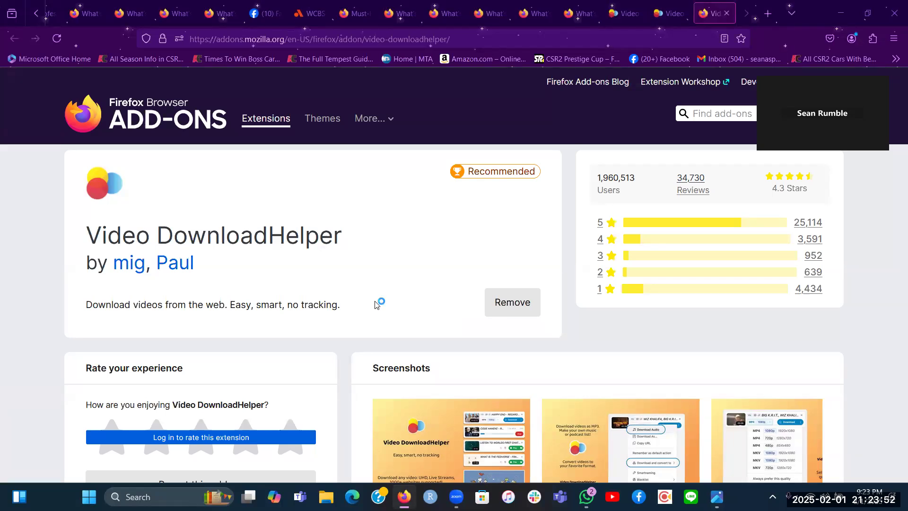
pyautogui.scroll(-4, 414, 279)
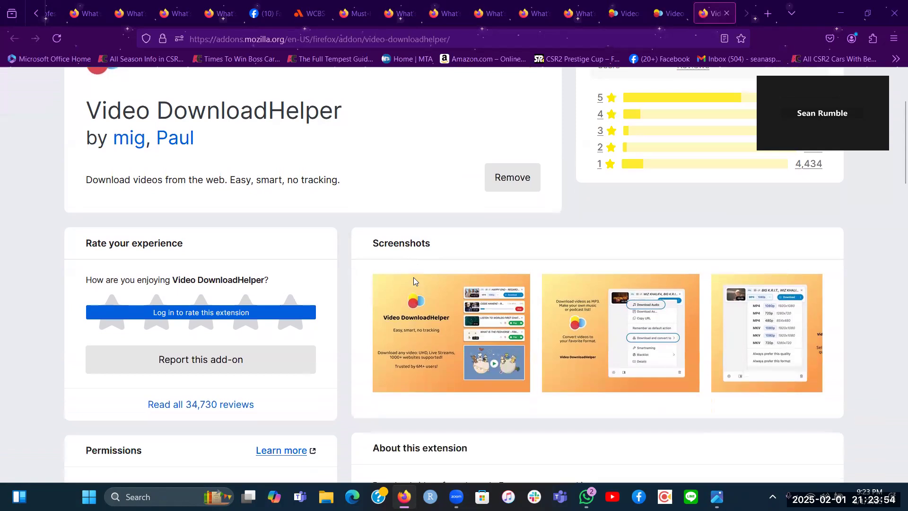
pyautogui.scroll(-8, 414, 281)
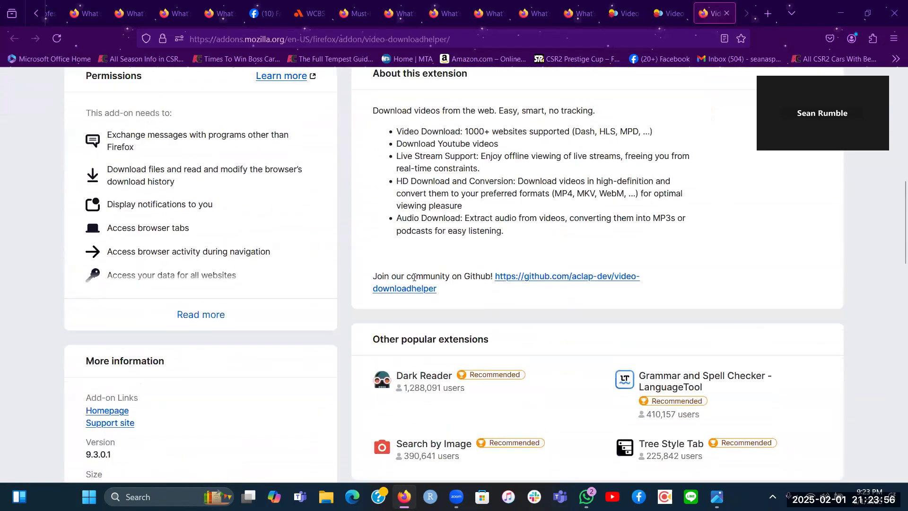
pyautogui.scroll(-10, 416, 303)
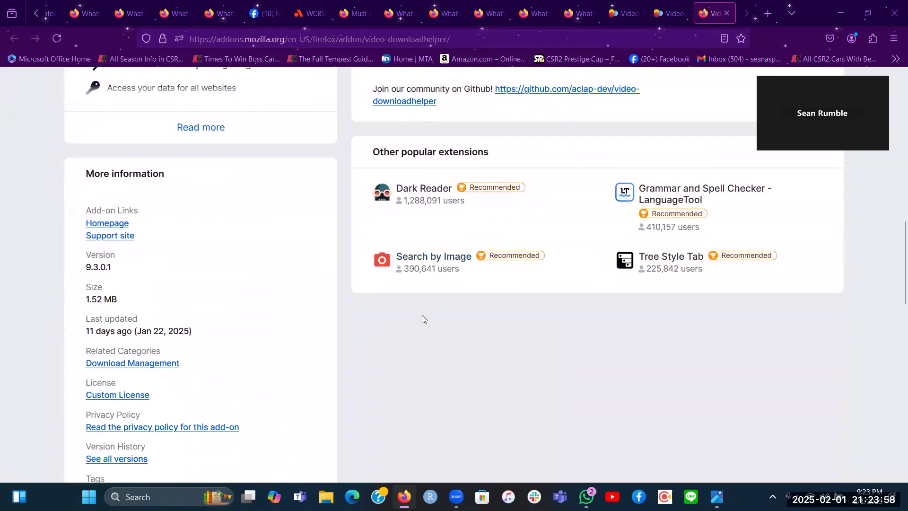
pyautogui.scroll(-5, 422, 327)
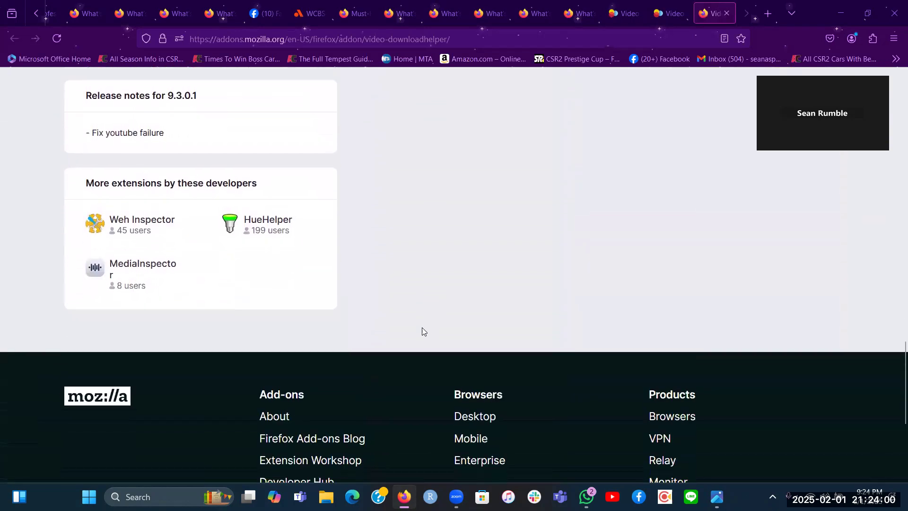
pyautogui.scroll(12, 422, 331)
pyautogui.scroll(4, 337, 378)
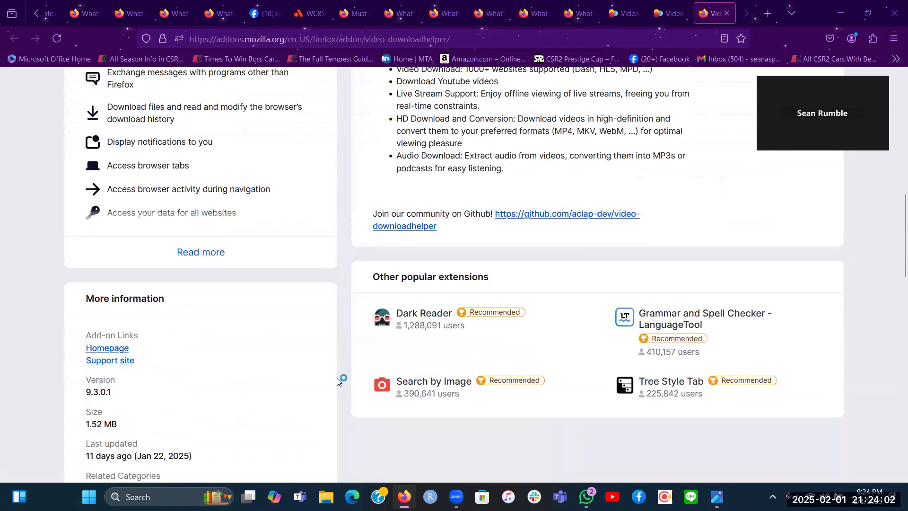
pyautogui.scroll(2, 334, 384)
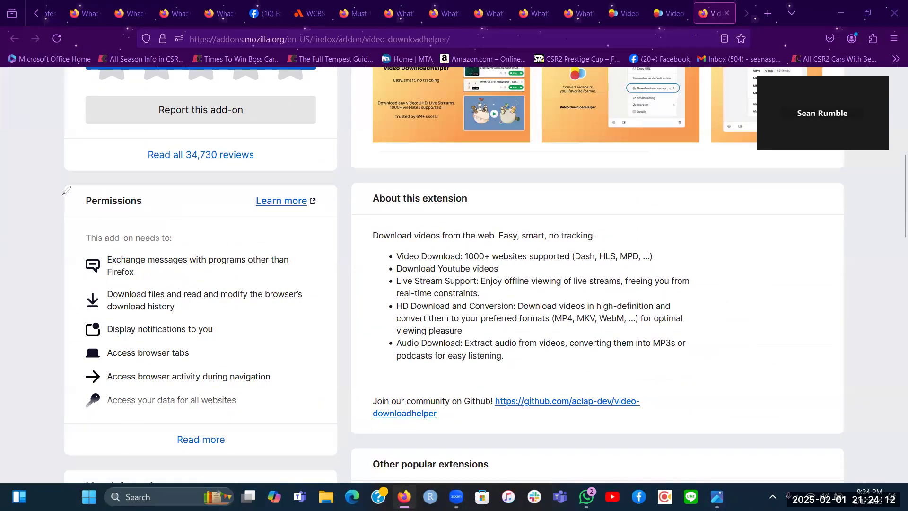
# Draw a green circle around the Permissions section of the add-on page, and clear the annotations.
pyautogui.moveTo(126, 185)
pyautogui.mouseDown()
pyautogui.moveTo(35, 331)
pyautogui.moveTo(196, 419)
pyautogui.moveTo(365, 290)
pyautogui.moveTo(314, 161)
pyautogui.moveTo(69, 193)
pyautogui.mouseUp()
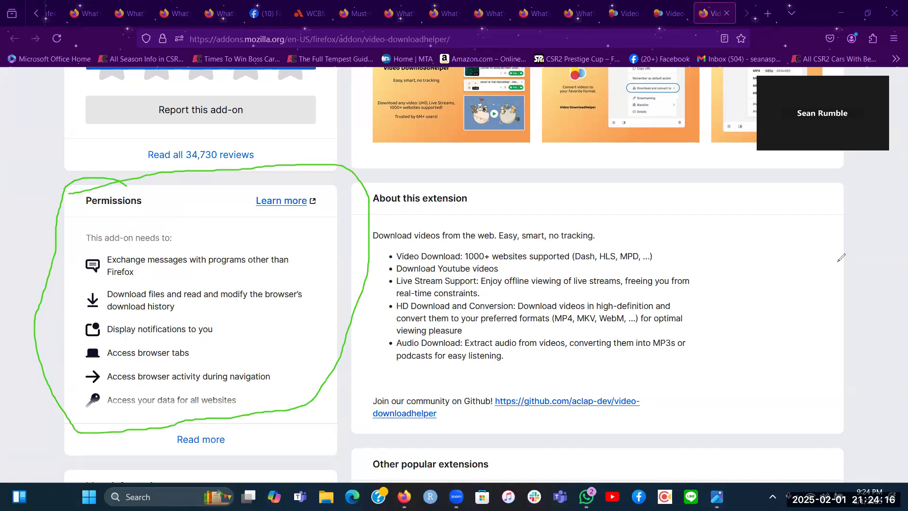
pyautogui.moveTo(836, 289)
pyautogui.mouseDown()
pyautogui.moveTo(379, 259)
pyautogui.moveTo(383, 250)
pyautogui.moveTo(373, 261)
pyautogui.moveTo(389, 277)
pyautogui.mouseUp()
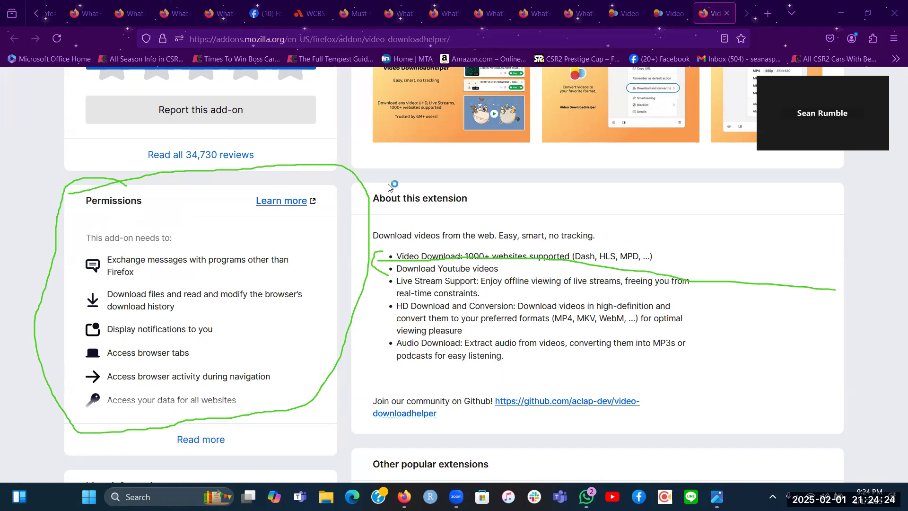
# Circle the "About this extension" section with an arrow pointing to it, circle "Download Youtube videos" within it, and clear the annotations.
pyautogui.moveTo(411, 180)
pyautogui.mouseDown()
pyautogui.moveTo(355, 182)
pyautogui.moveTo(354, 378)
pyautogui.moveTo(444, 376)
pyautogui.moveTo(752, 300)
pyautogui.moveTo(591, 193)
pyautogui.moveTo(414, 176)
pyautogui.moveTo(348, 186)
pyautogui.mouseUp()
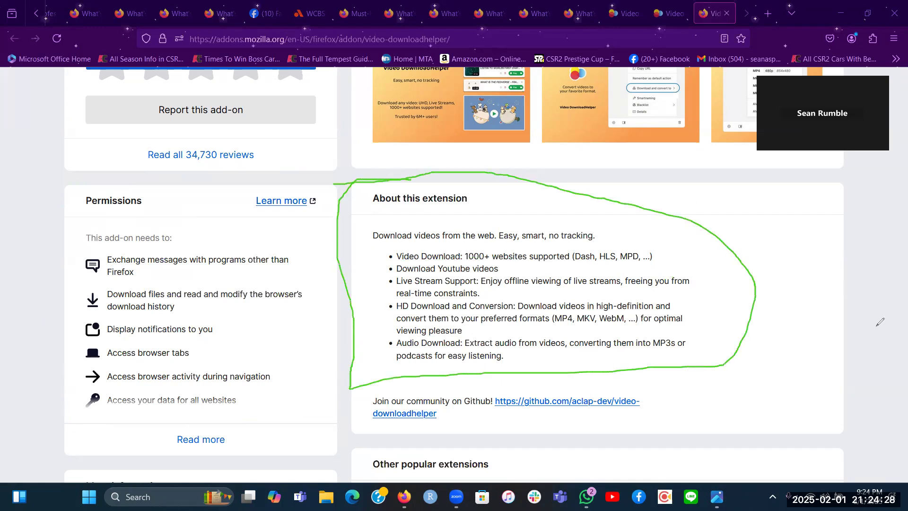
pyautogui.moveTo(894, 314)
pyautogui.mouseDown()
pyautogui.moveTo(759, 316)
pyautogui.moveTo(784, 331)
pyautogui.mouseUp()
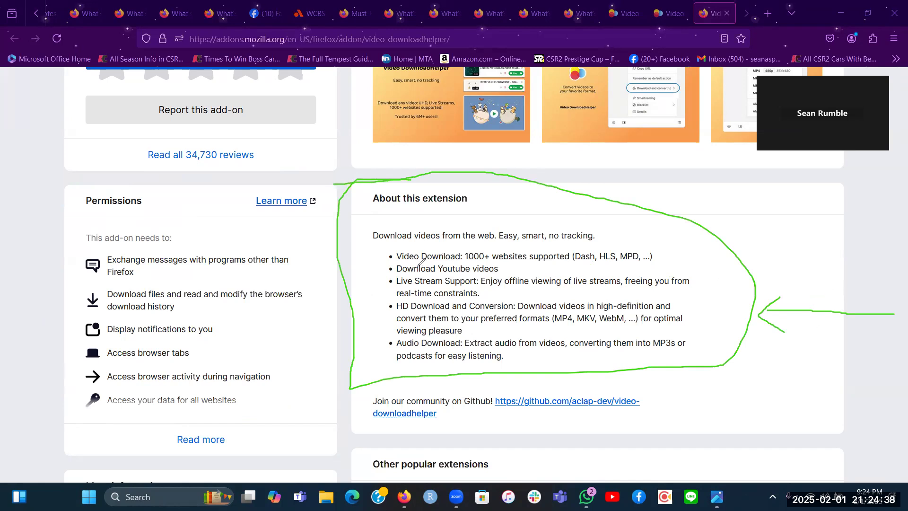
pyautogui.moveTo(383, 273)
pyautogui.mouseDown()
pyautogui.moveTo(503, 273)
pyautogui.moveTo(498, 260)
pyautogui.moveTo(383, 263)
pyautogui.moveTo(392, 277)
pyautogui.mouseUp()
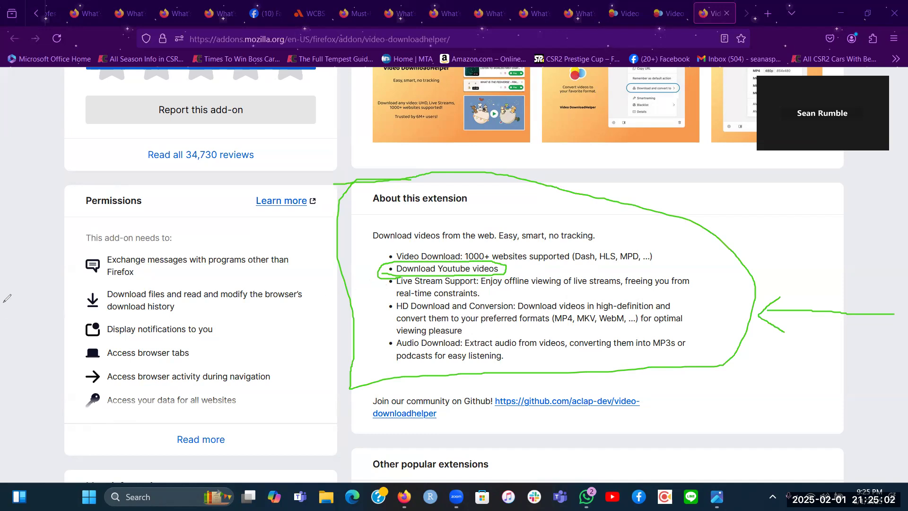
pyautogui.press('e')
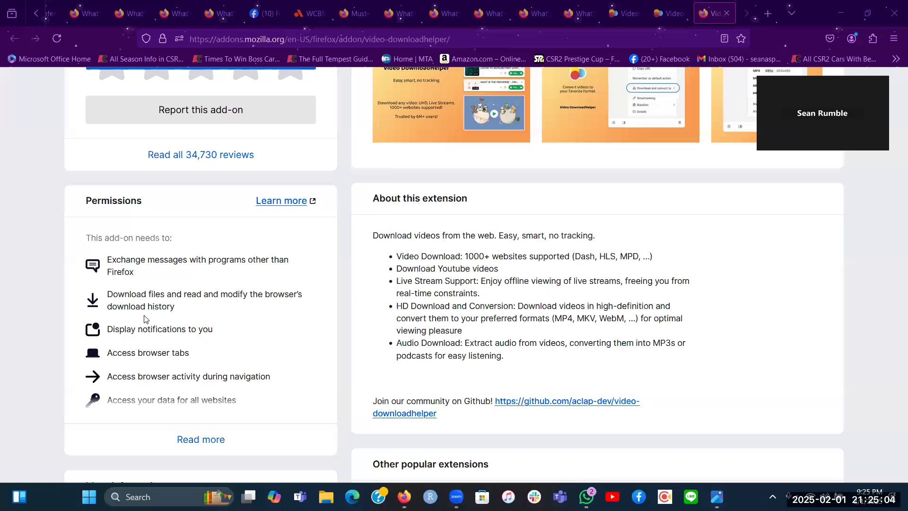
# Look through the rest of the add-on page past the release notes, and return to the Video DownloadHelper heading.
pyautogui.scroll(-4, 144, 319)
pyautogui.scroll(-10, 145, 319)
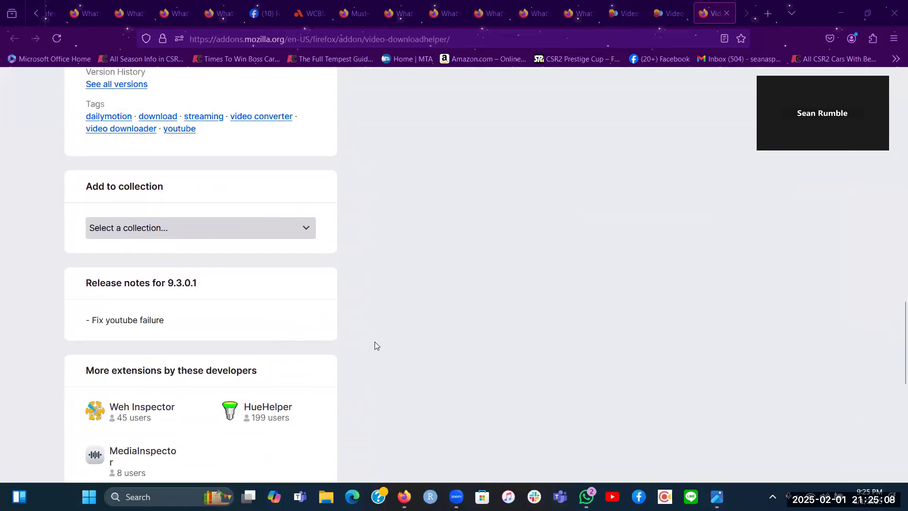
pyautogui.scroll(14, 375, 344)
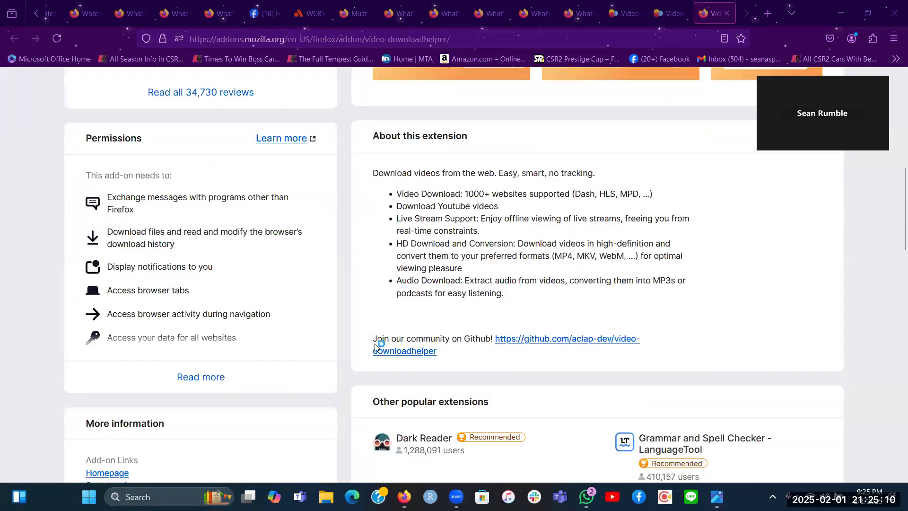
pyautogui.scroll(6, 375, 350)
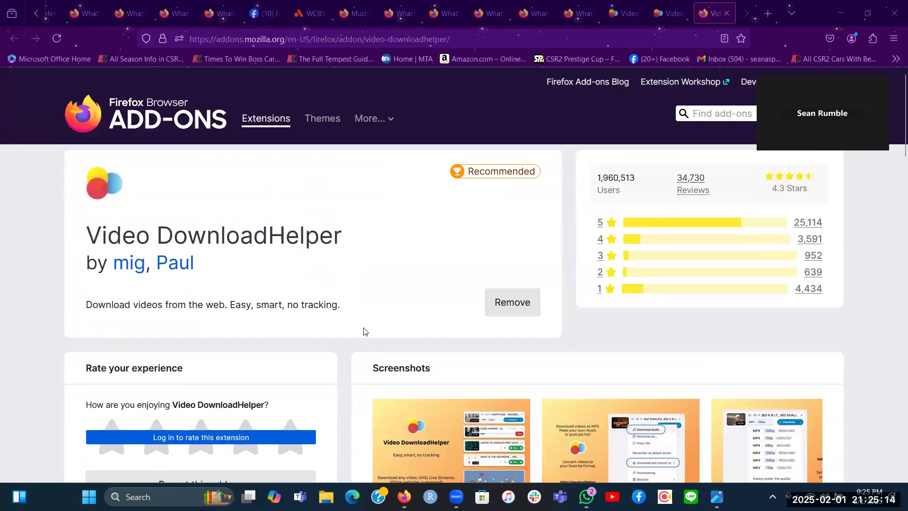
# Draw a green circle around the browser's Extensions control with an arrow pointing to it, and clear the annotations.
pyautogui.click(894, 40)
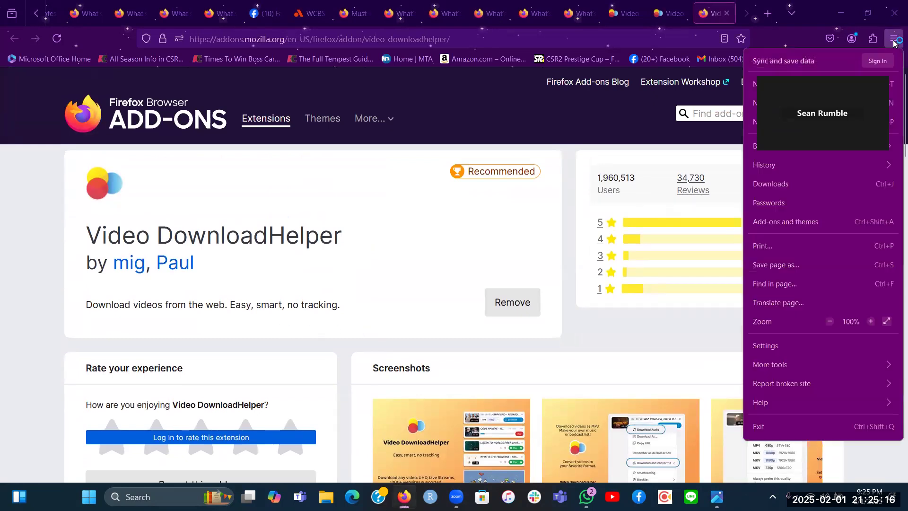
pyautogui.click(895, 41)
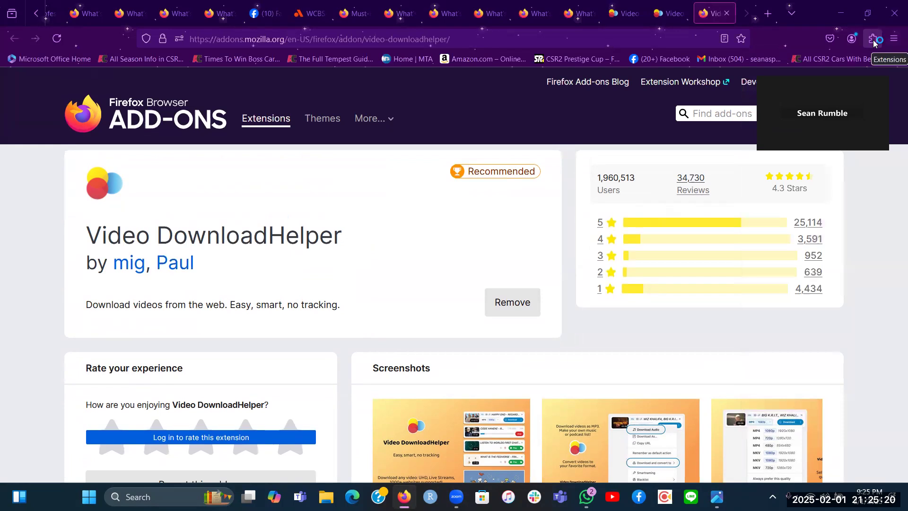
pyautogui.click(874, 40)
pyautogui.click(874, 41)
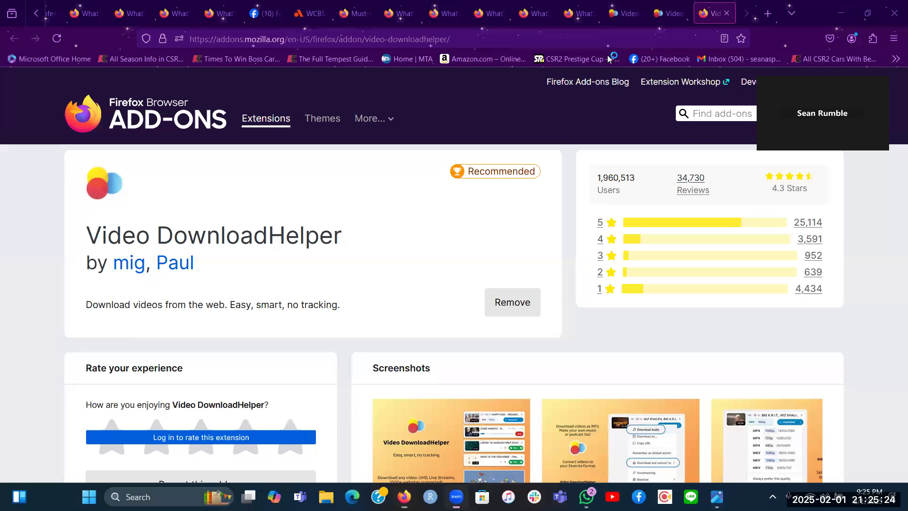
pyautogui.moveTo(855, 40)
pyautogui.mouseDown()
pyautogui.moveTo(881, 54)
pyautogui.moveTo(869, 32)
pyautogui.mouseUp()
pyautogui.moveTo(692, 43)
pyautogui.mouseDown()
pyautogui.moveTo(845, 43)
pyautogui.moveTo(817, 51)
pyautogui.mouseUp()
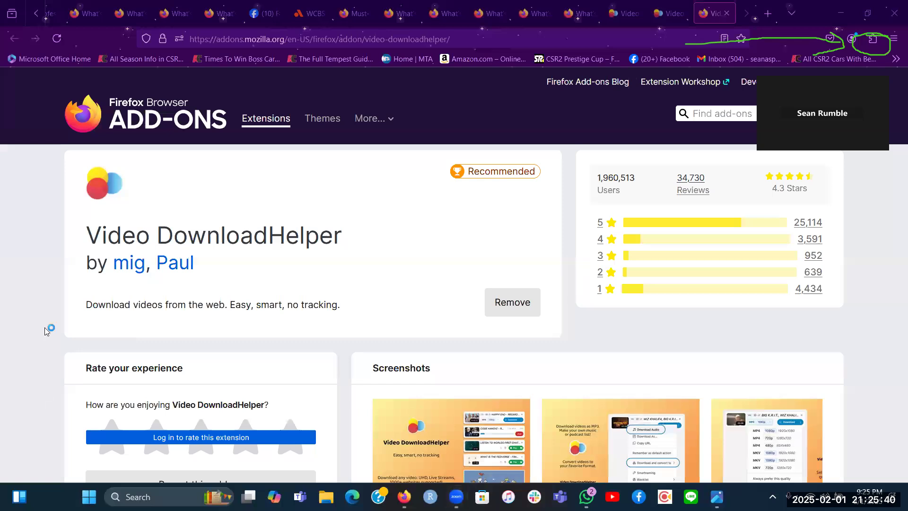
# Open the browser's extensions list, look through its entries including Video DownloadHelper, and close it.
pyautogui.click(873, 38)
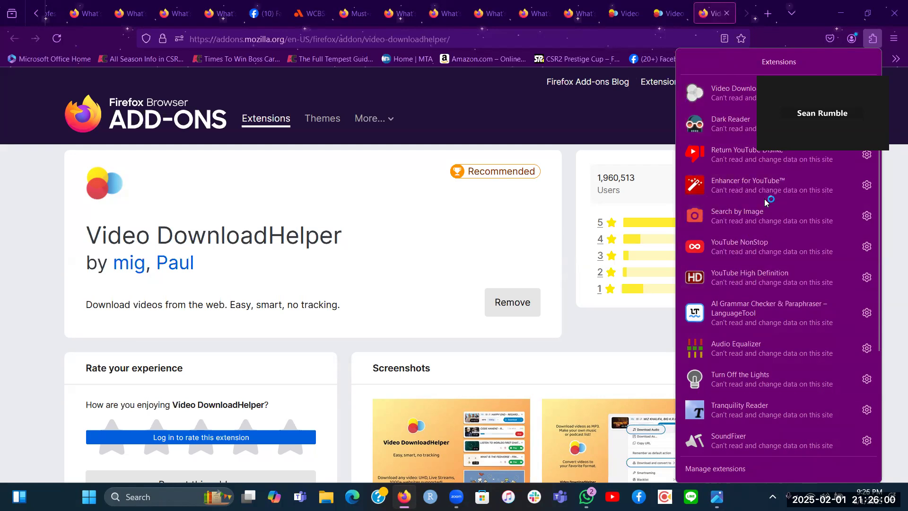
pyautogui.scroll(-3, 767, 210)
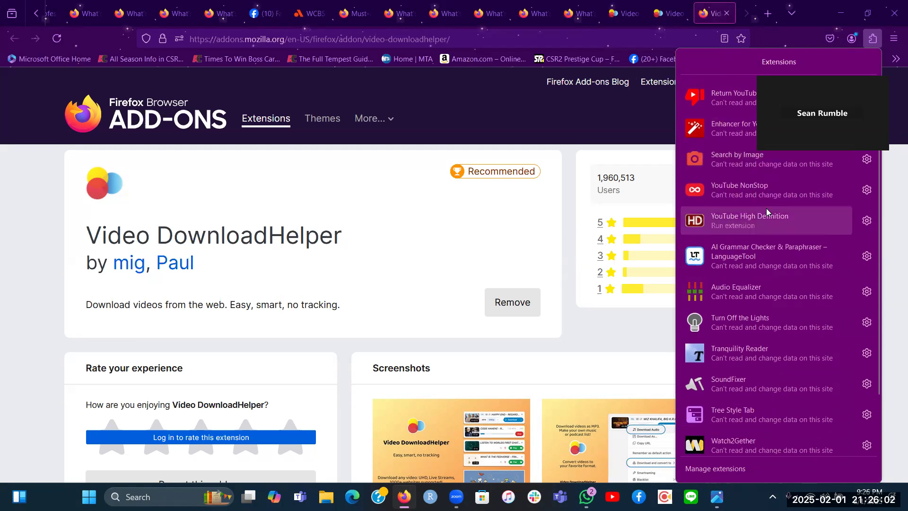
pyautogui.scroll(-3, 767, 208)
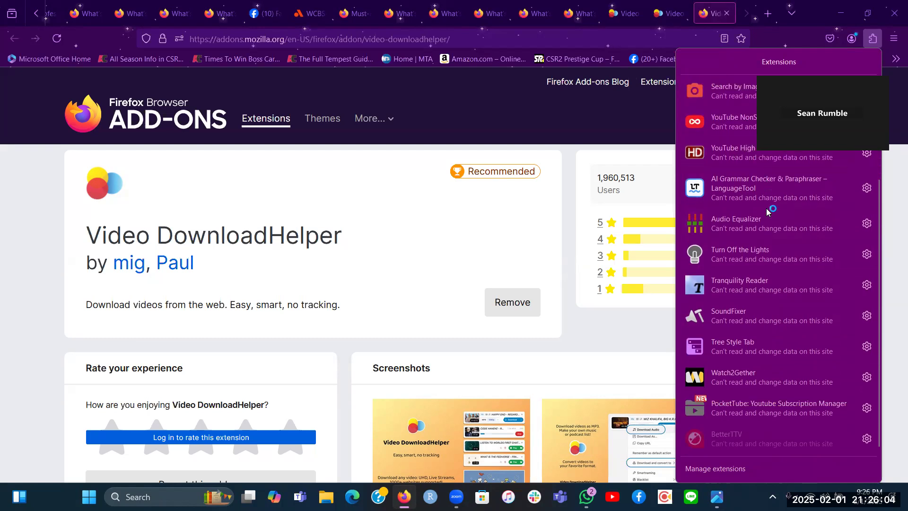
pyautogui.scroll(6, 746, 290)
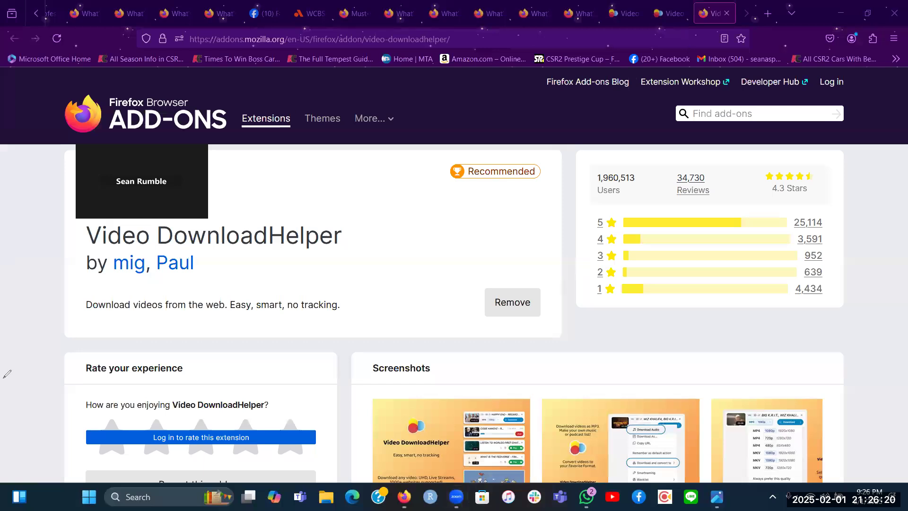
pyautogui.click(874, 39)
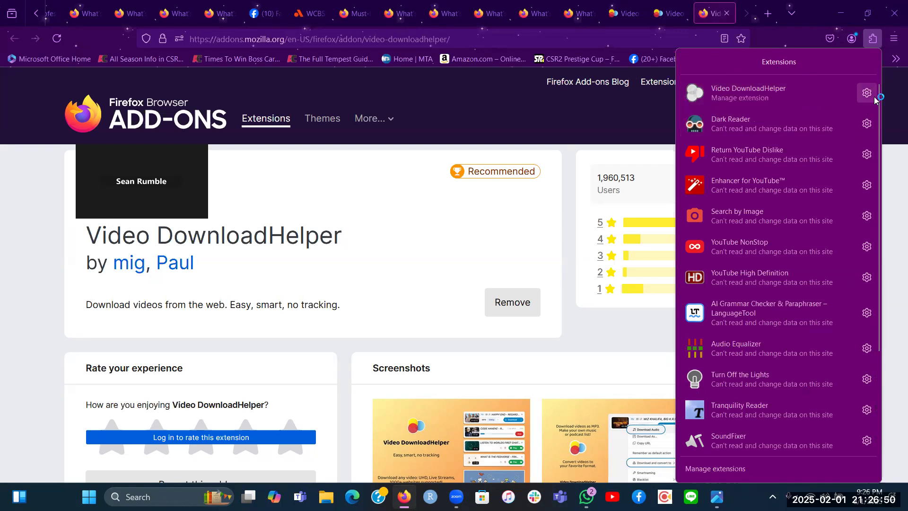
pyautogui.click(500, 192)
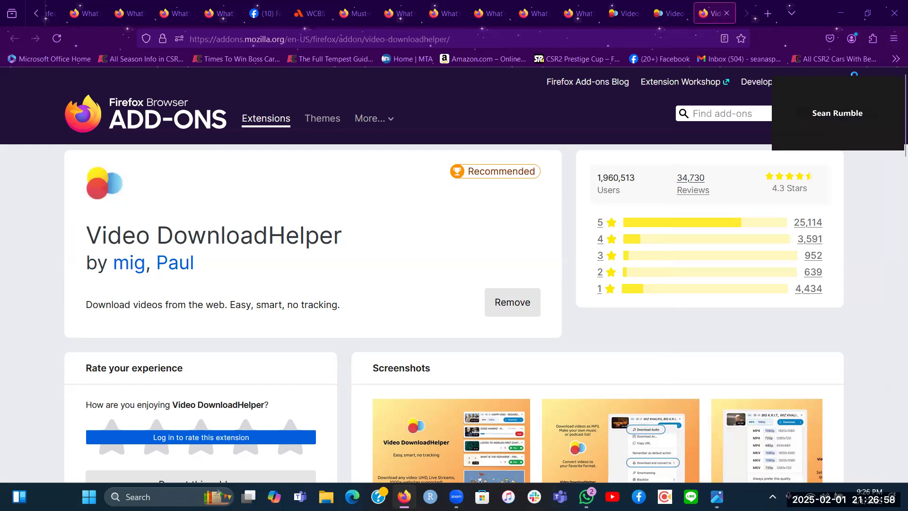
# Highlight the Video DownloadHelper title on the add-on page, and clear the selection.
pyautogui.scroll(-3, 4, 303)
pyautogui.scroll(3, 38, 291)
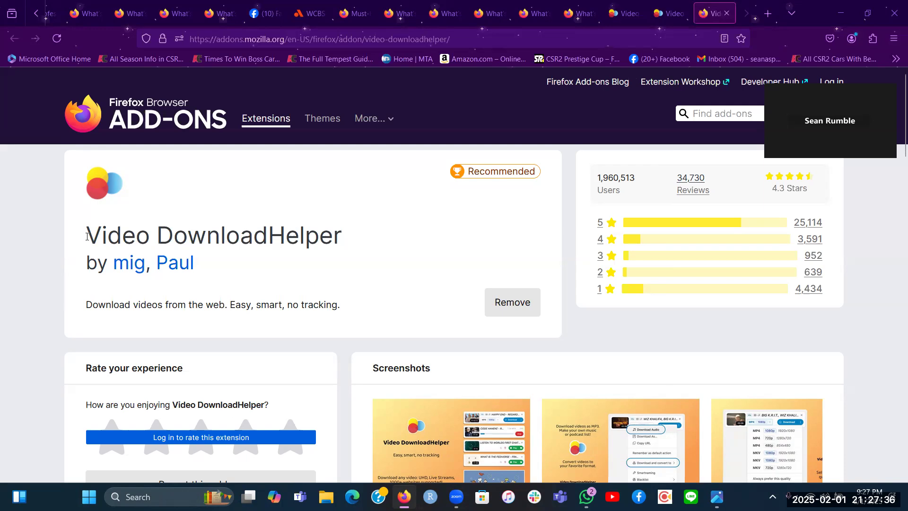
pyautogui.tripleClick(354, 244)
pyautogui.click(362, 244)
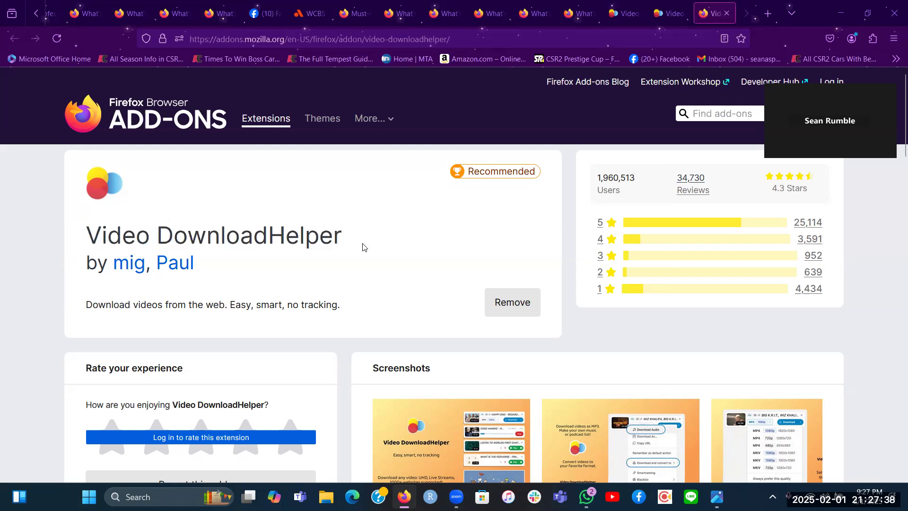